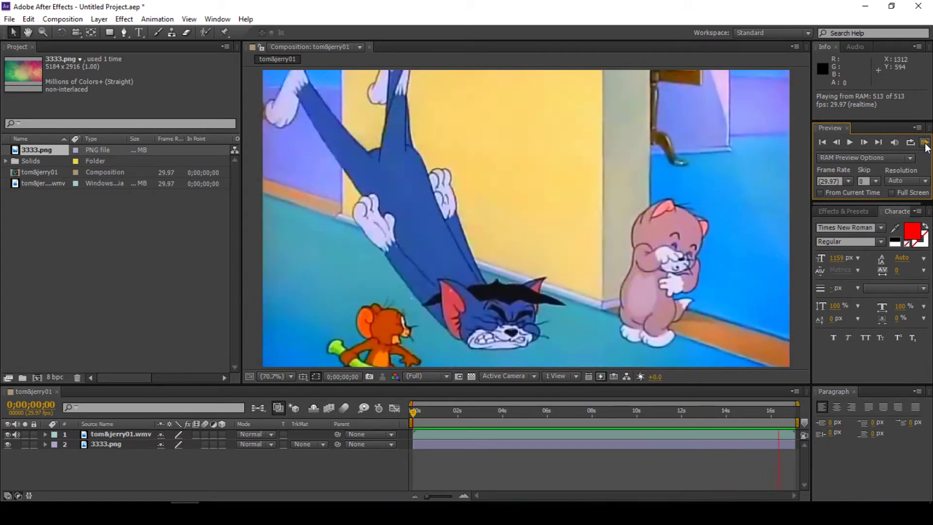
Stop the preview and toggle the clip layer off and on to check 3333.png beneath.
left_click(680, 286)
left_click(8, 435)
left_click(8, 435)
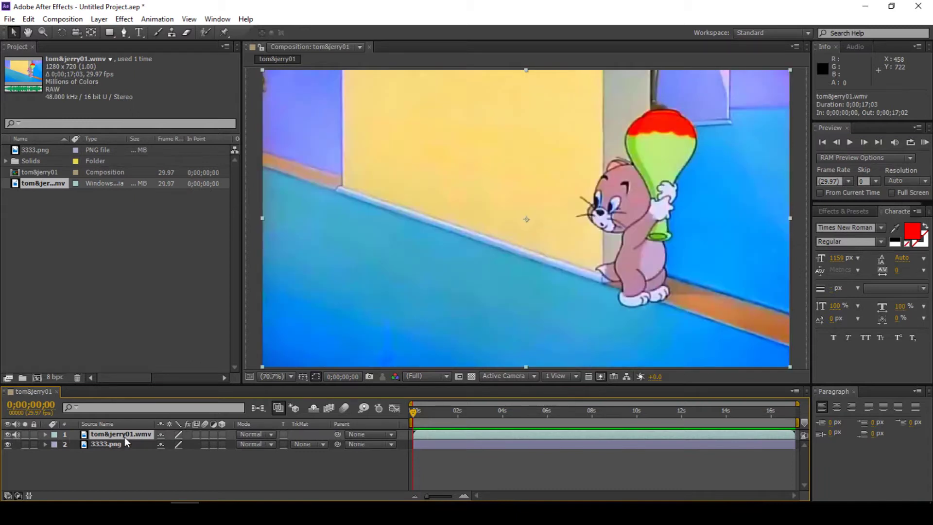
Add a new rectangular mask to the Tom & Jerry clip with Layer > Mask > New Mask.
left_click(99, 20)
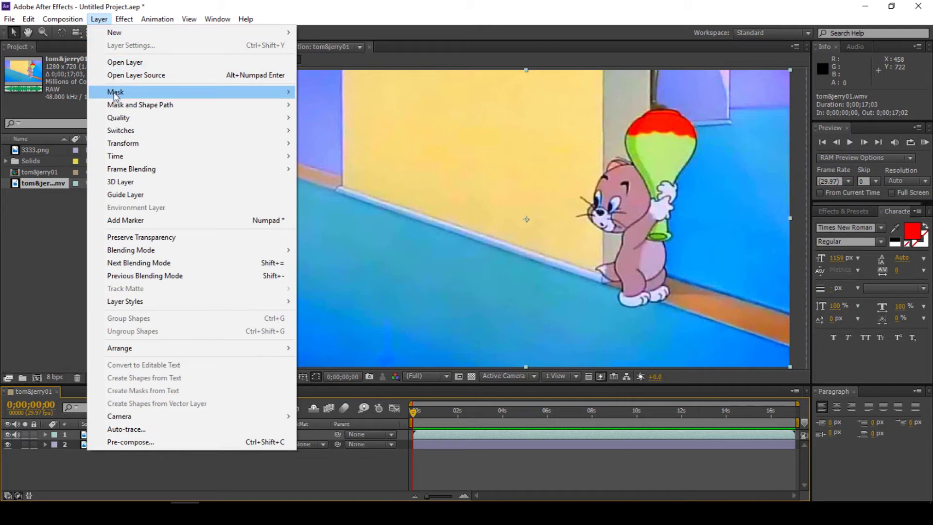
mouse_move(106, 96)
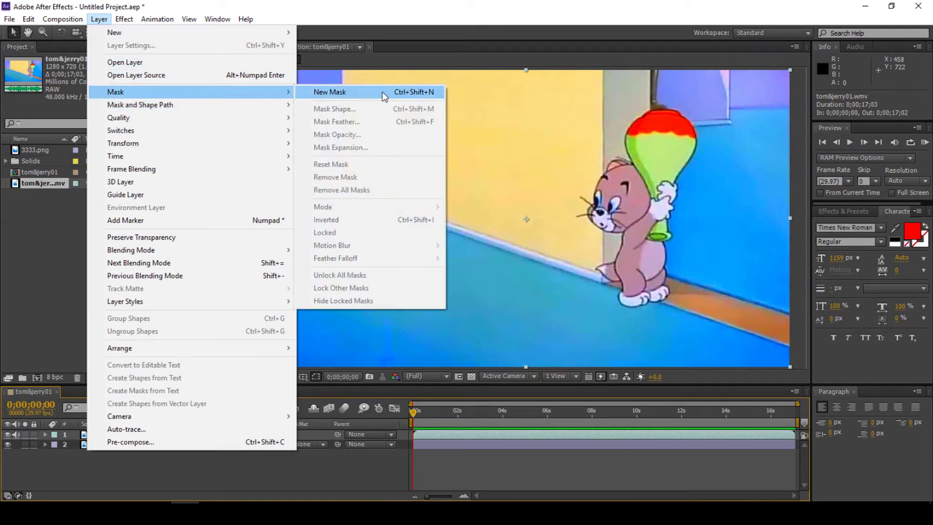
left_click(383, 96)
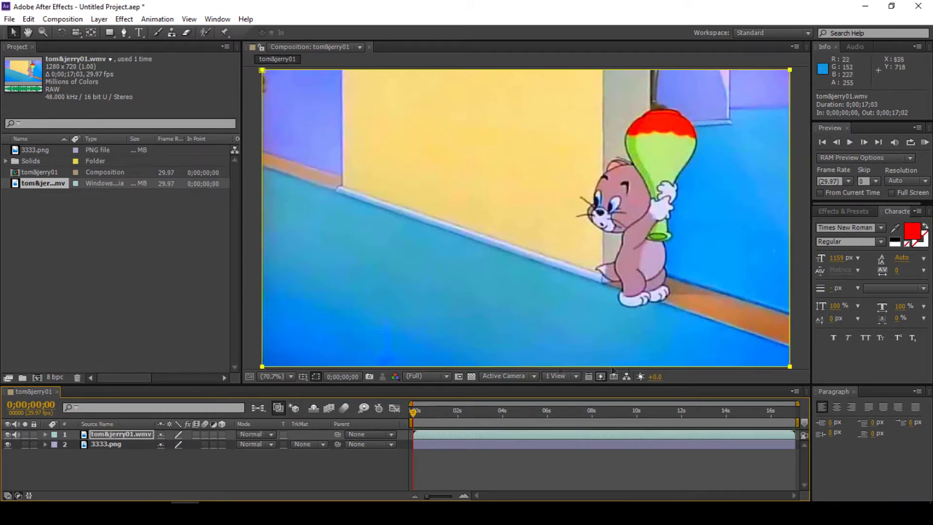
left_click(263, 71)
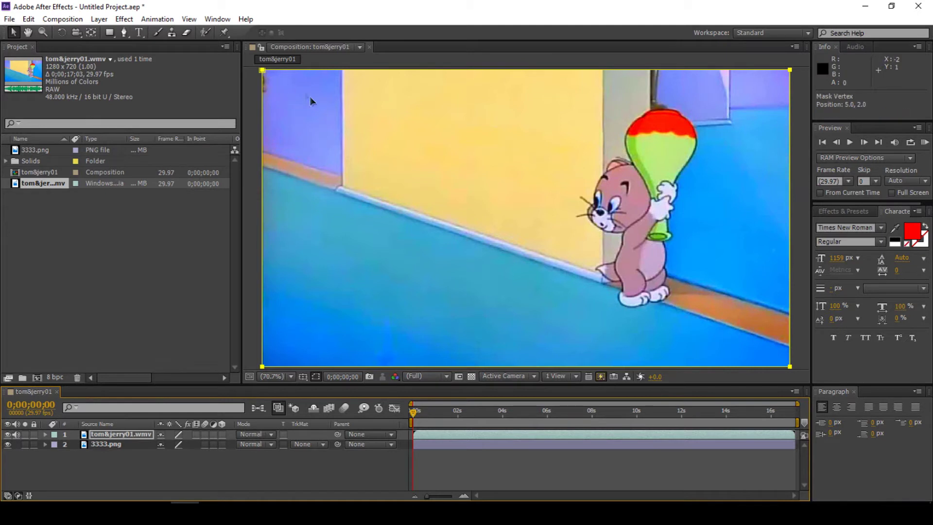
left_click_drag(305, 96, 486, 201)
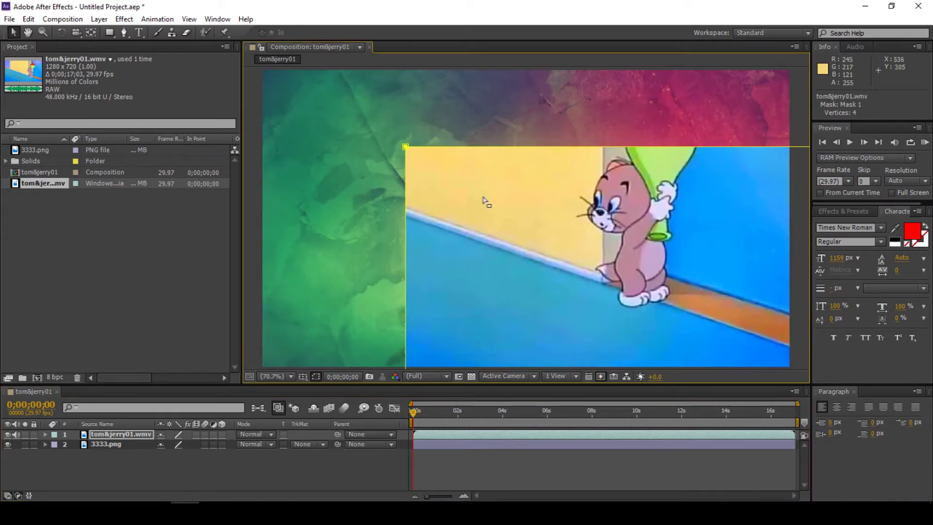
key("ctrl+z")
Drag all four mask corners inward into a tilted panel around Jerry, then preview it.
scroll(464, 170, "down", 1)
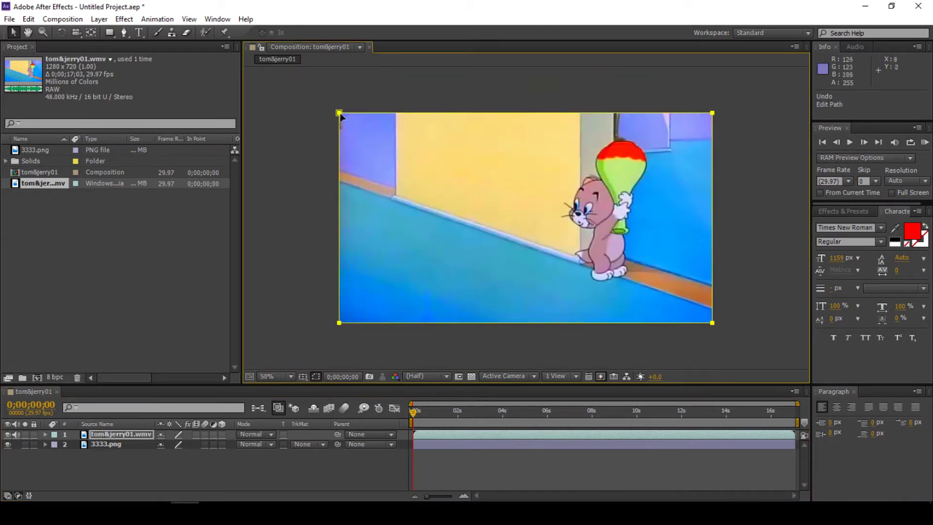
left_click_drag(341, 117, 343, 117)
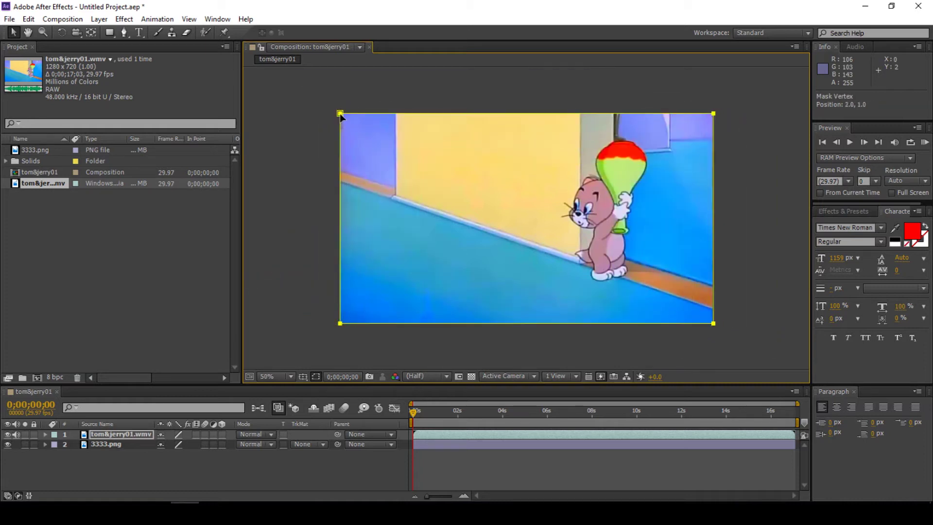
left_click_drag(342, 114, 430, 155)
left_click_drag(714, 113, 657, 125)
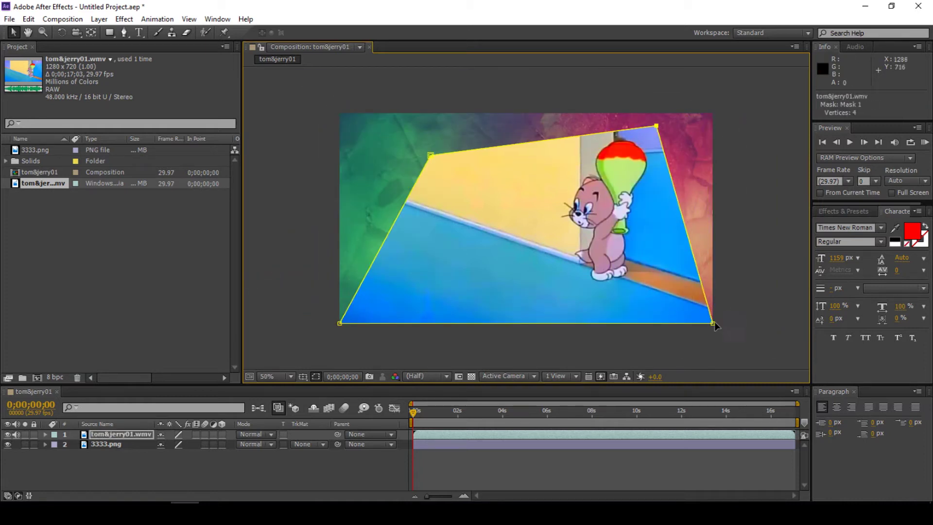
left_click_drag(712, 323, 669, 298)
left_click_drag(340, 323, 547, 287)
left_click_drag(431, 156, 519, 153)
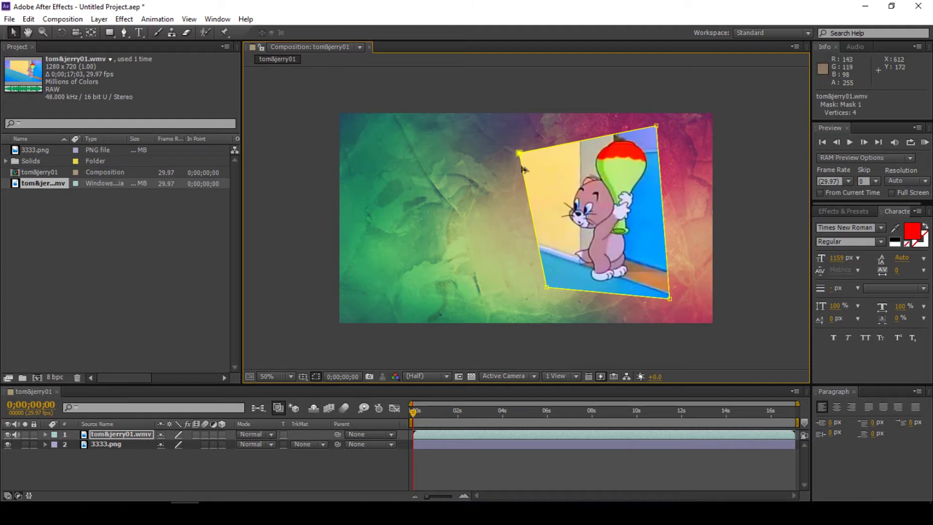
left_click(850, 142)
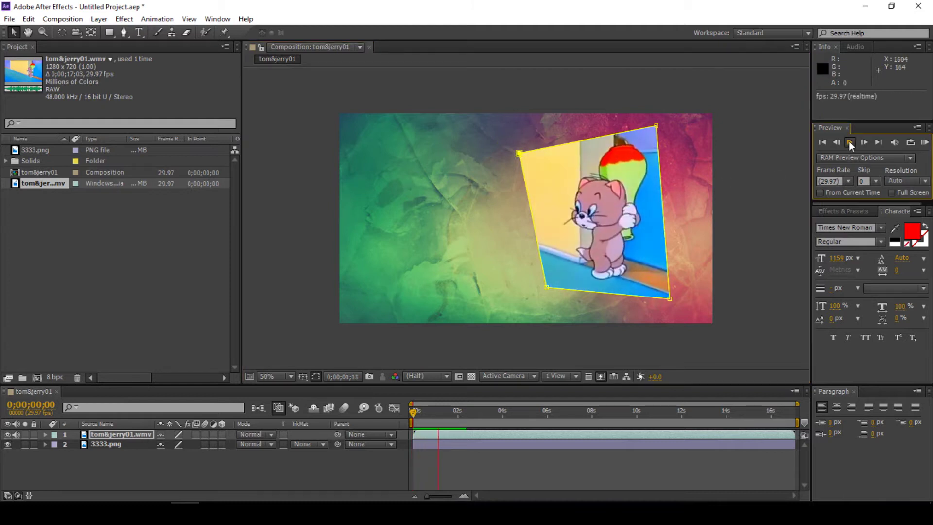
Stop playback and expand the clip layer to show Mask 1's path, feather, opacity and expansion.
left_click(822, 143)
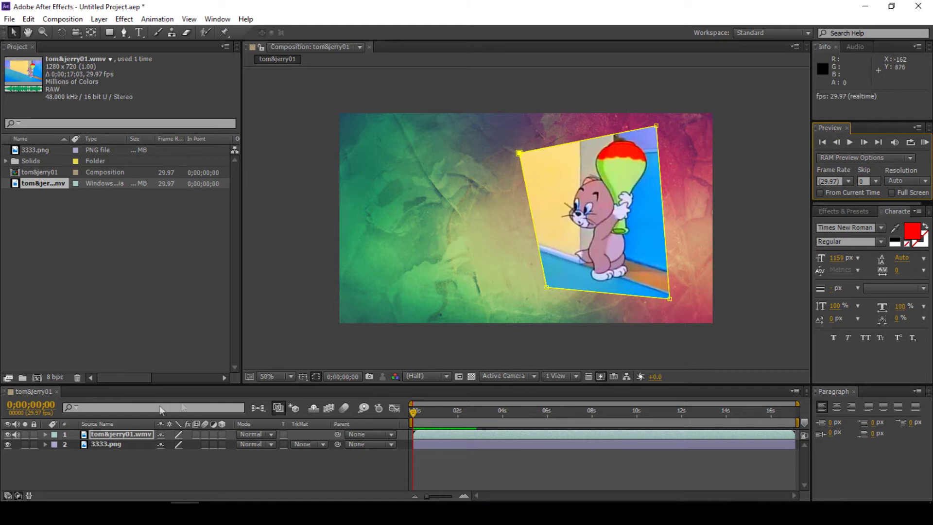
left_click(45, 434)
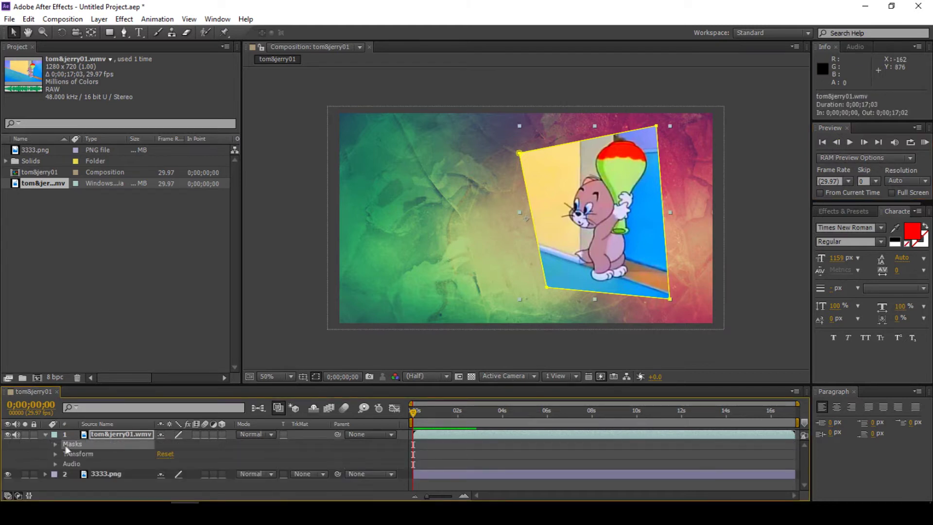
left_click(55, 444)
left_click(94, 456)
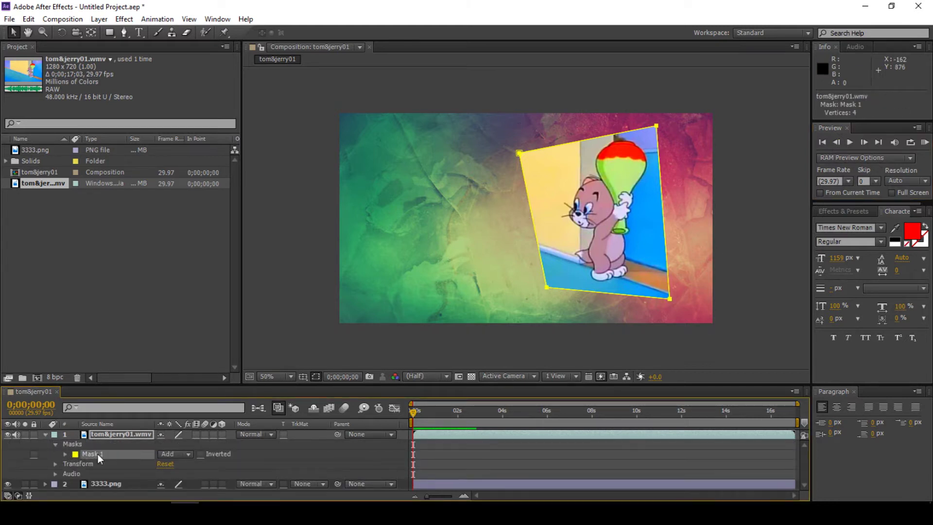
left_click(65, 454)
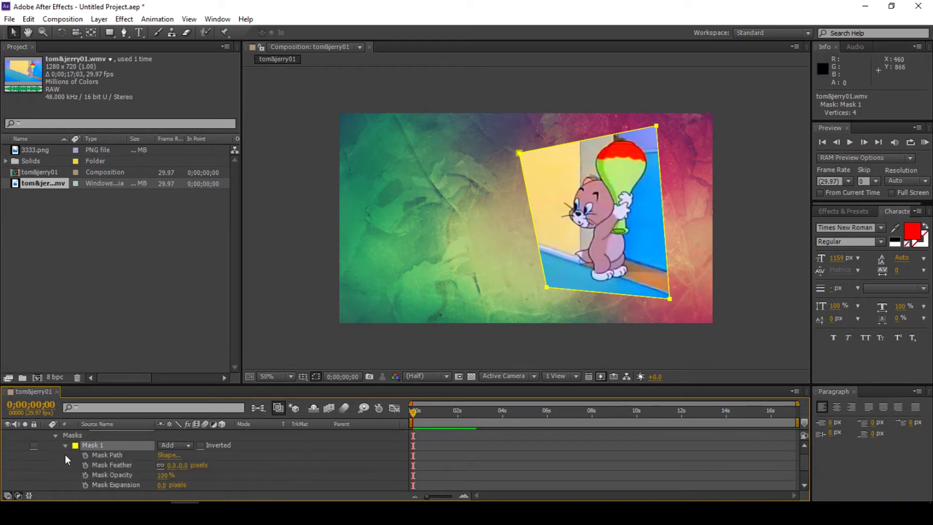
left_click_drag(344, 384, 344, 324)
Fit the comp in the viewer and open Mask 1's shape settings with Top 44, Left 618, Right 1134.
left_click(274, 317)
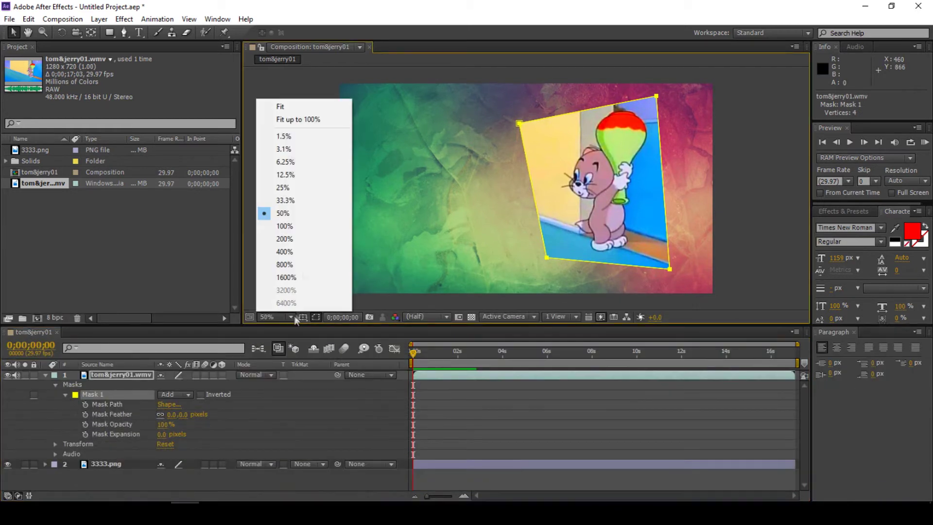
left_click(307, 120)
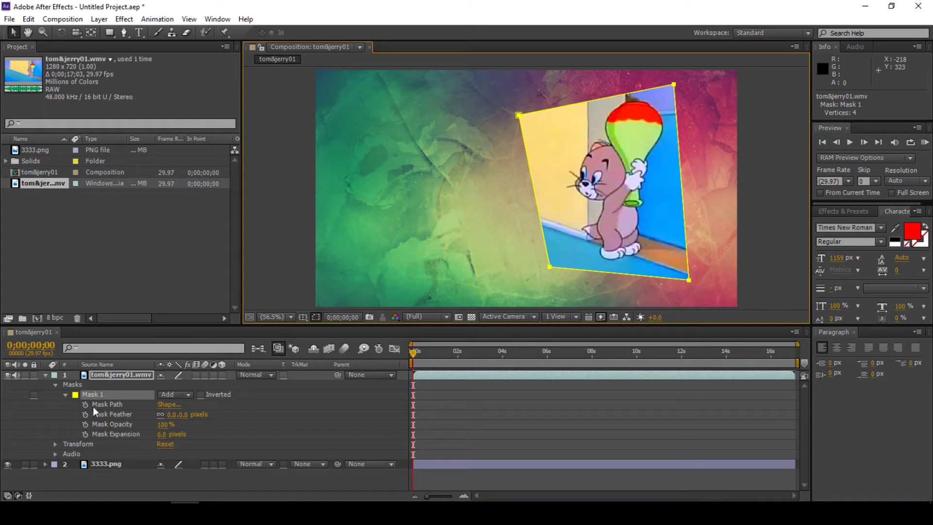
left_click(111, 406)
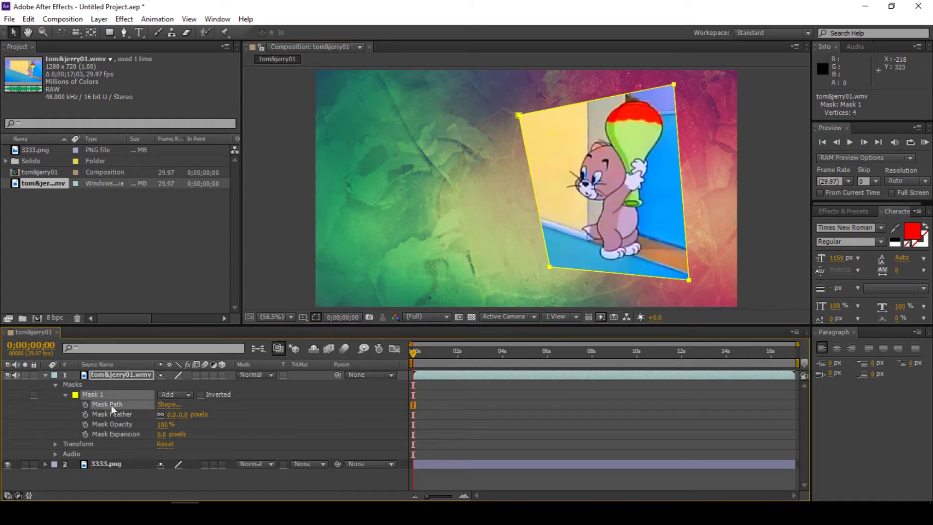
left_click(170, 405)
key("Tab")
key("Tab")
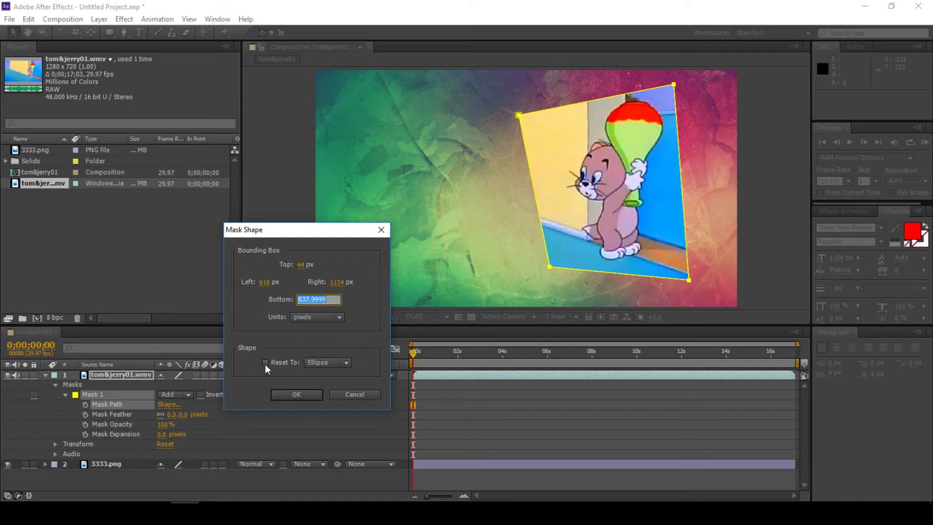
Reset Mask 1 to an Ellipse shape in the Mask Shape dialog.
left_click(265, 363)
left_click(328, 363)
left_click(338, 377)
left_click(327, 362)
left_click(333, 389)
left_click(301, 394)
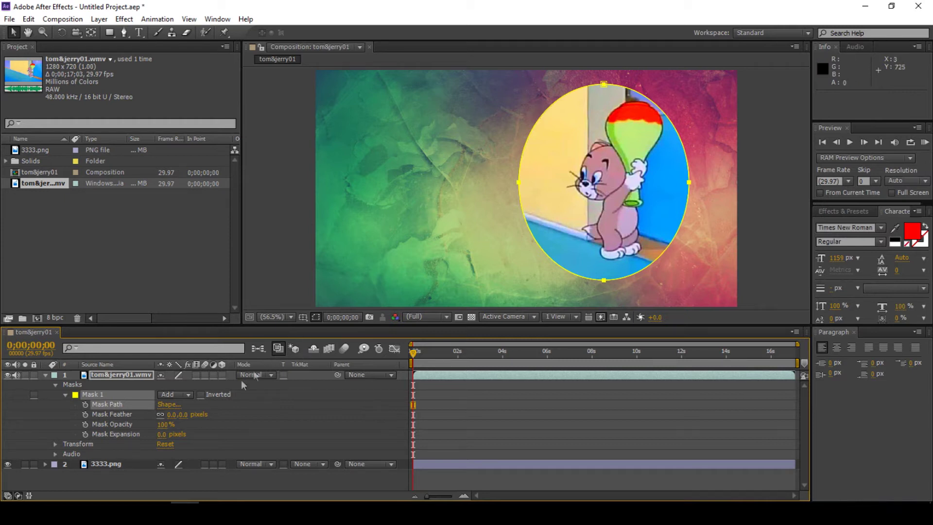
Feather the ellipse mask edge to 87 pixels and preview the result.
left_click_drag(173, 414, 221, 410)
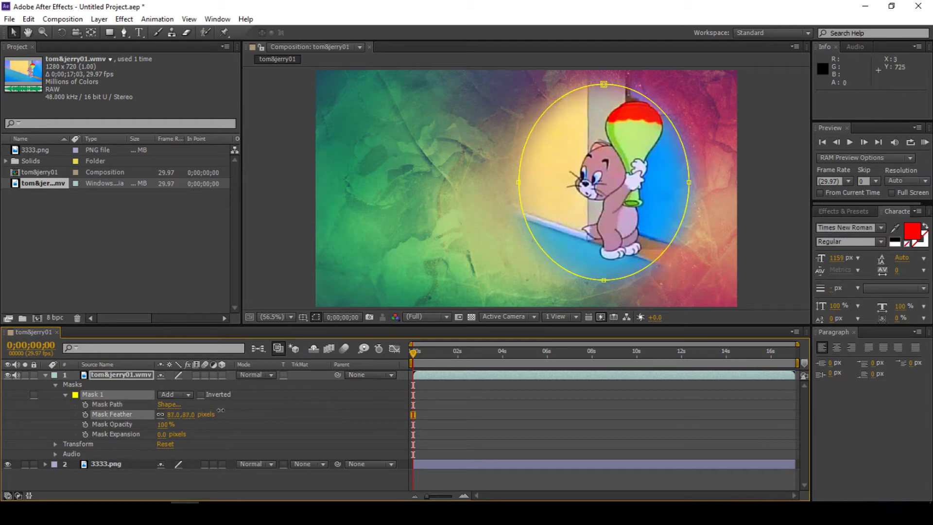
left_click(281, 146)
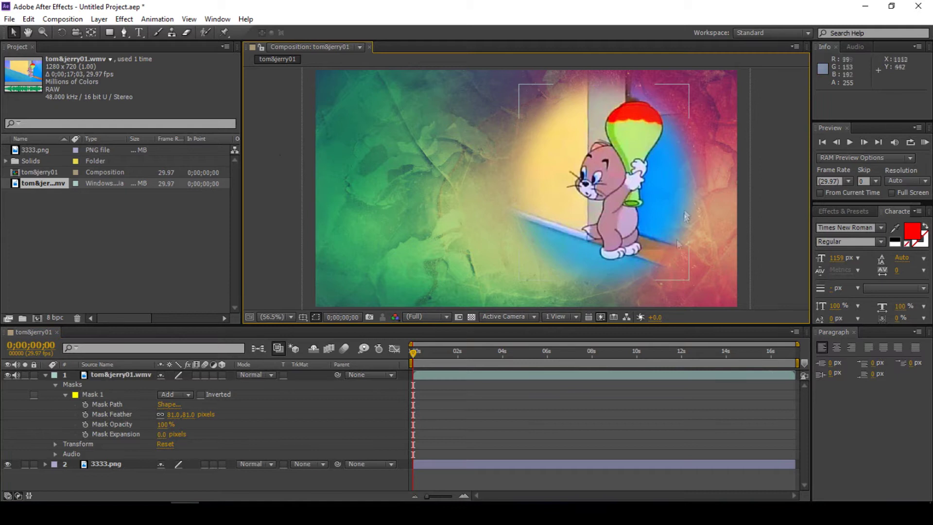
left_click(849, 143)
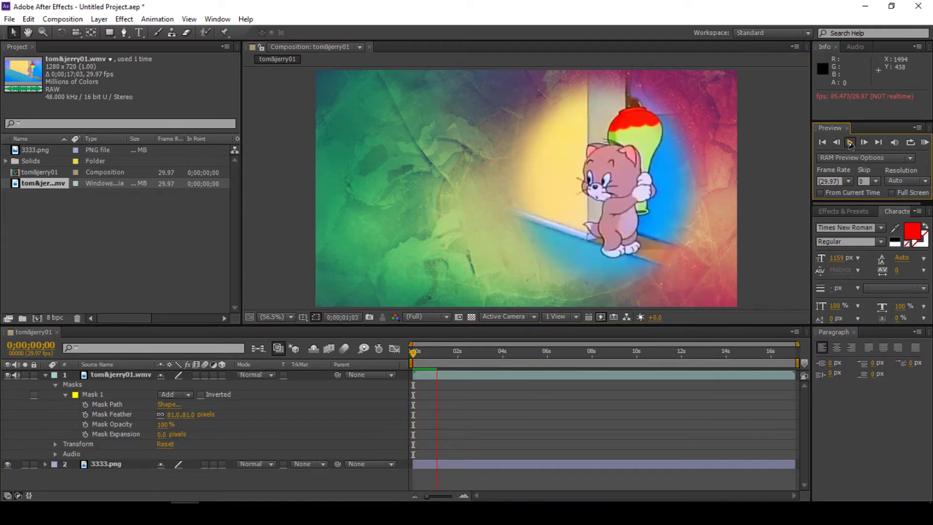
left_click(357, 298)
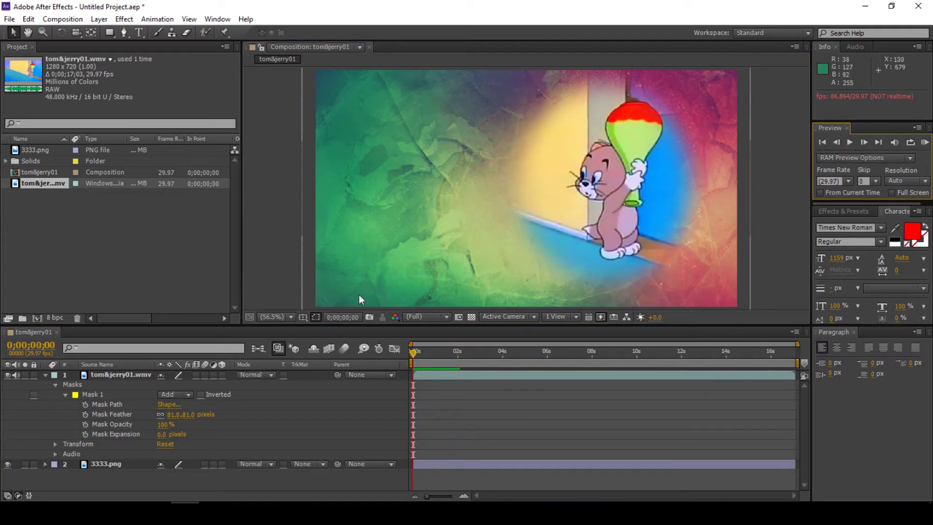
Unlink the feather, try 155 px vertical and 6 px horizontal, then remove feathering entirely.
left_click(111, 414)
left_click(161, 414)
left_click_drag(189, 415, 278, 426)
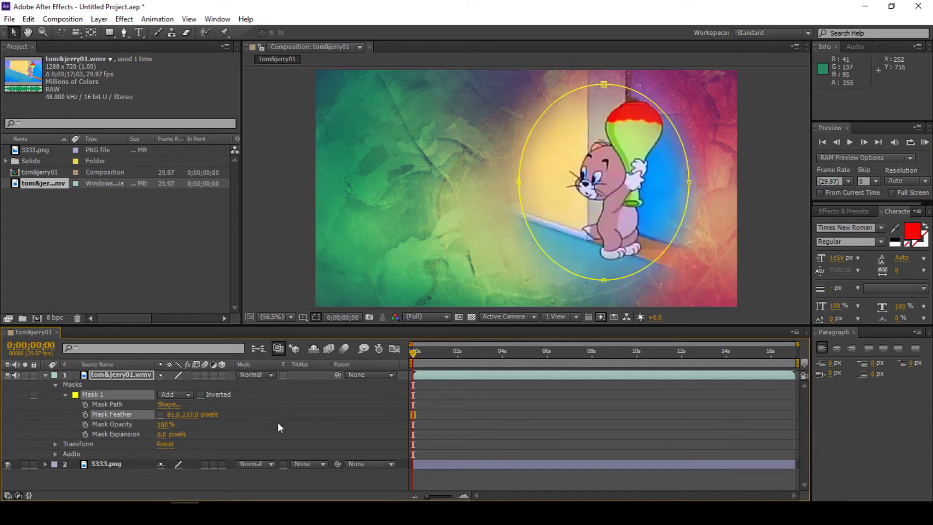
left_click_drag(172, 417, 120, 419)
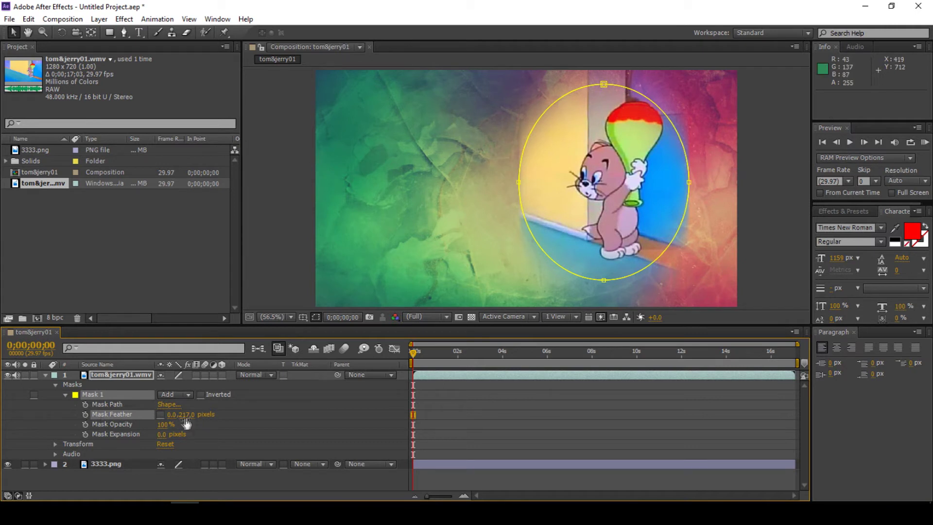
mouse_move(187, 419)
left_mouse_down()
mouse_move(124, 412)
mouse_move(141, 432)
left_mouse_up()
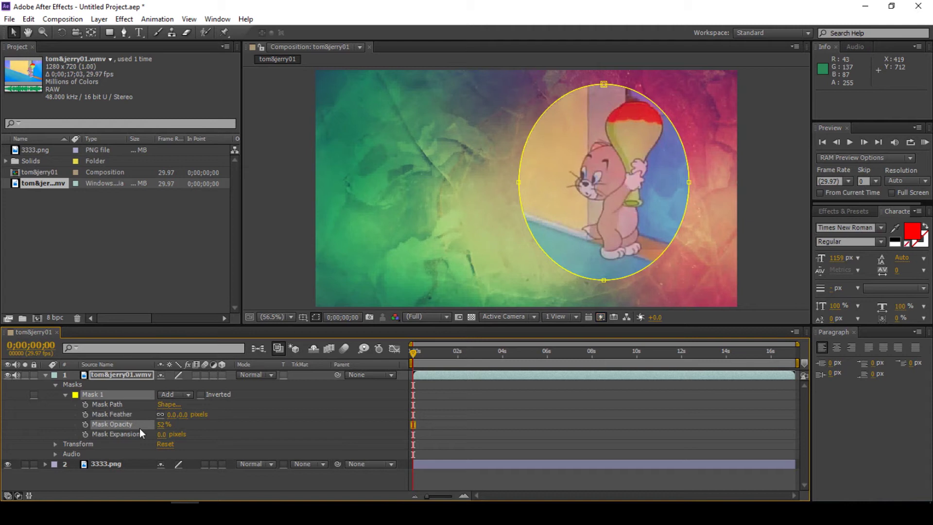
Test lowering Mask Opacity and changing Mask Expansion, then restore full opacity and expansion 0.
left_click_drag(160, 424, 152, 424)
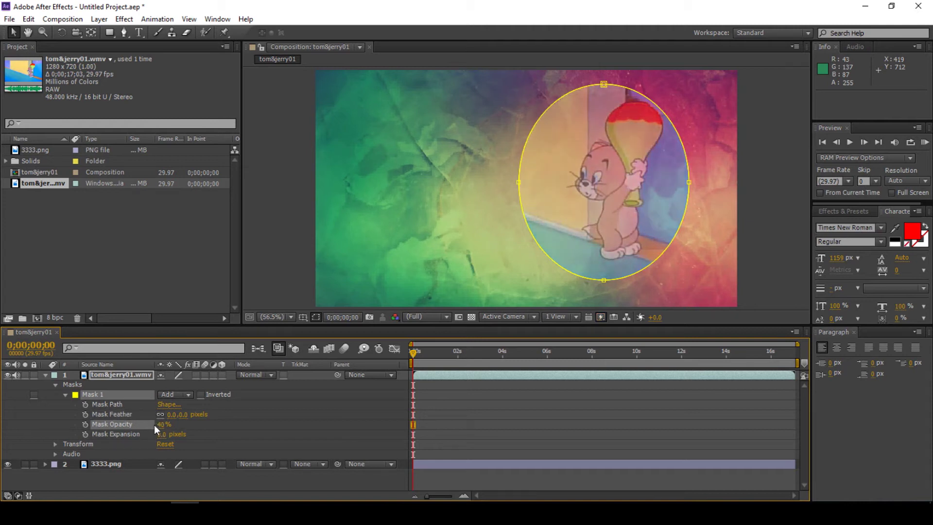
left_click_drag(160, 424, 283, 429)
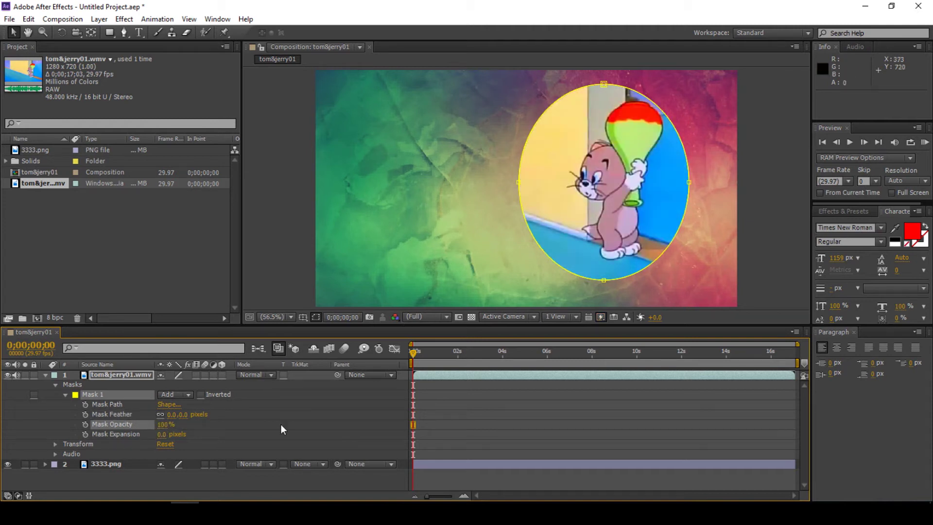
left_click_drag(161, 434, 207, 439)
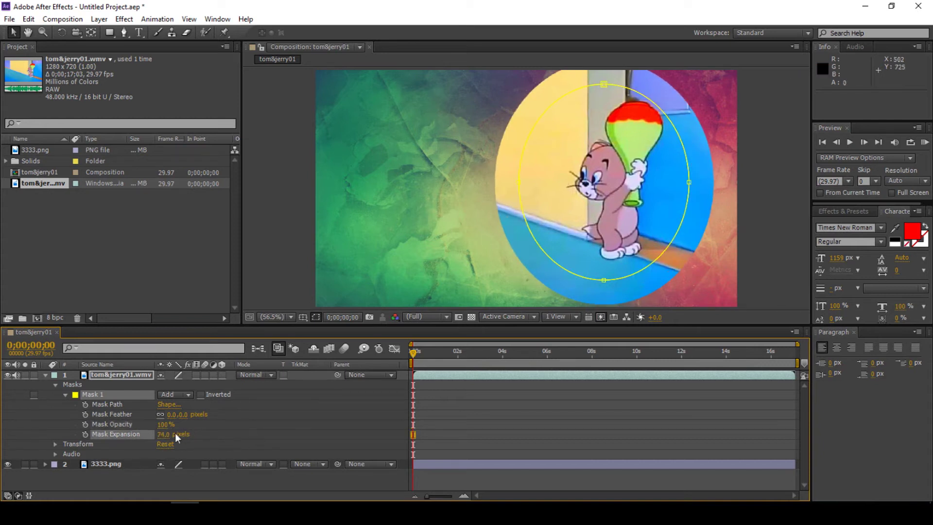
left_click_drag(160, 434, 64, 445)
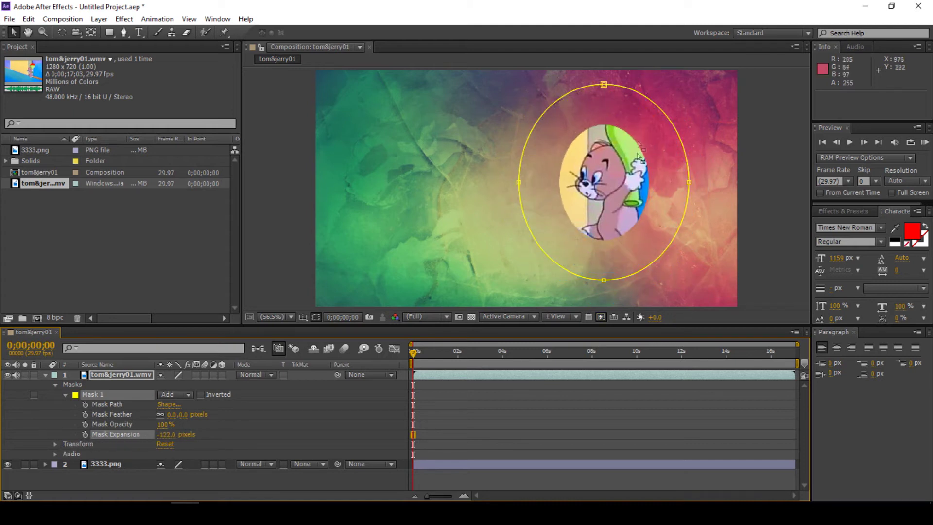
left_click(168, 434)
type("0")
key("Return")
Collapse and delete Mask 1 so the full clip covers the background.
left_click(66, 395)
left_click(95, 395)
key("Delete")
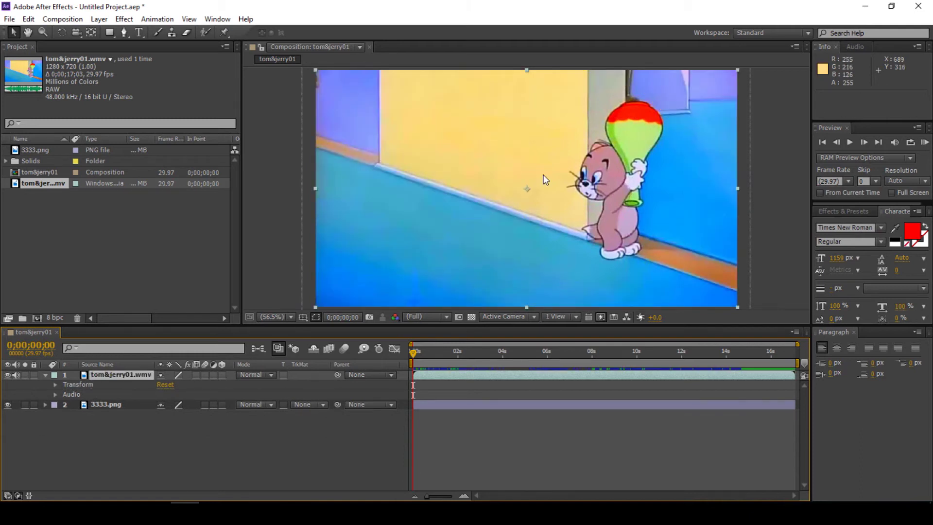
left_click(112, 36)
left_click(113, 37)
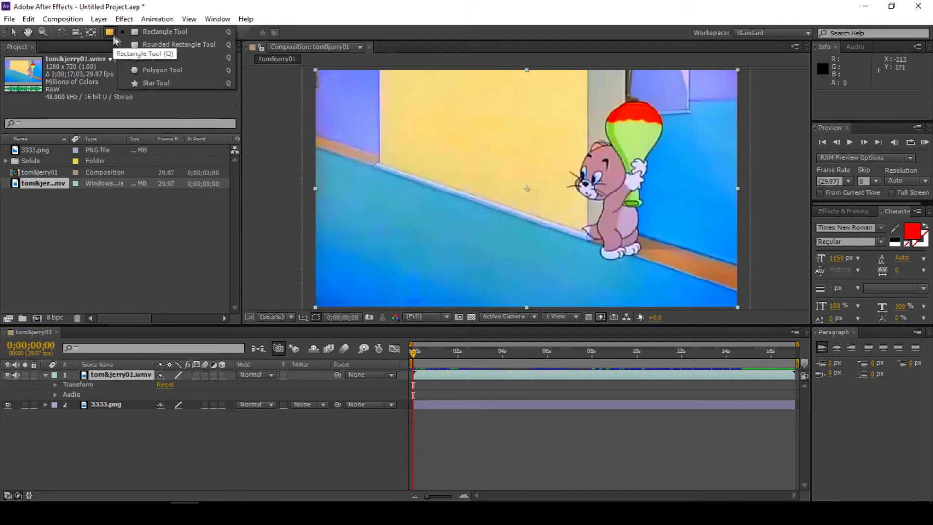
left_click(151, 69)
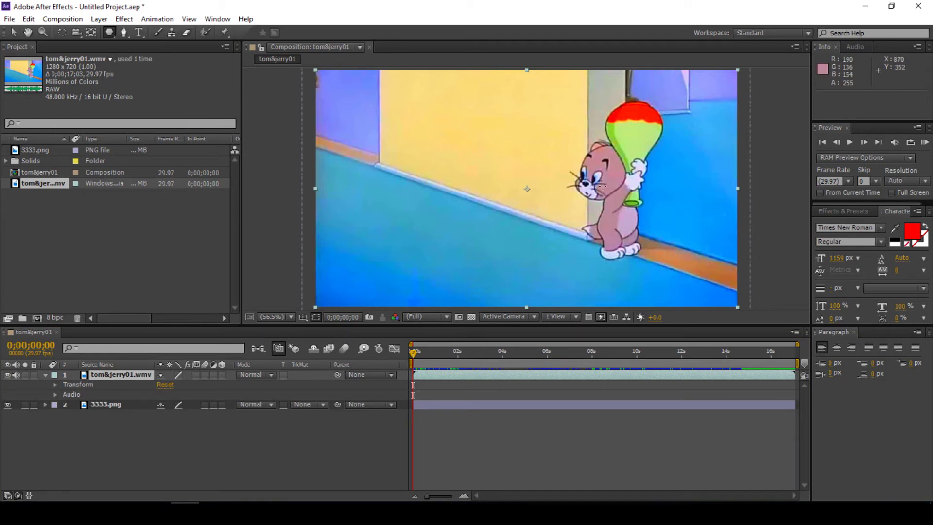
left_click_drag(603, 187, 615, 301)
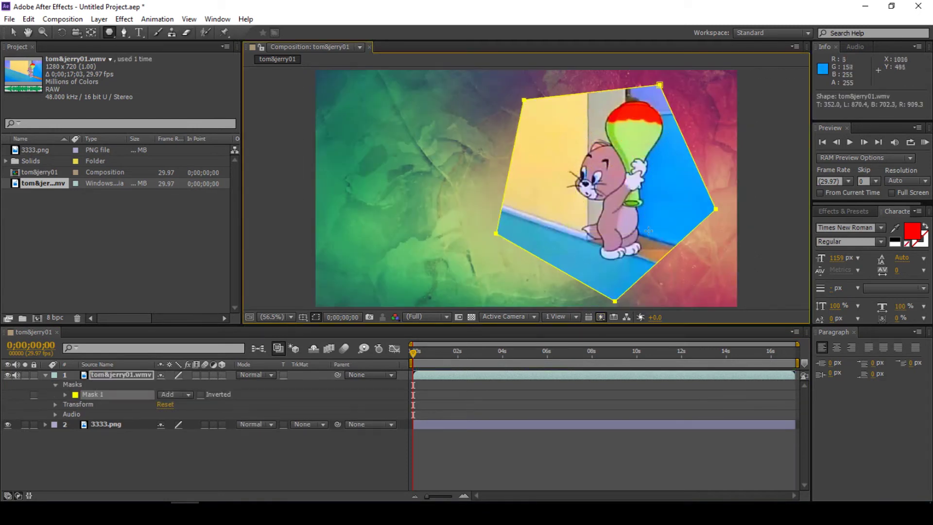
left_click(66, 395)
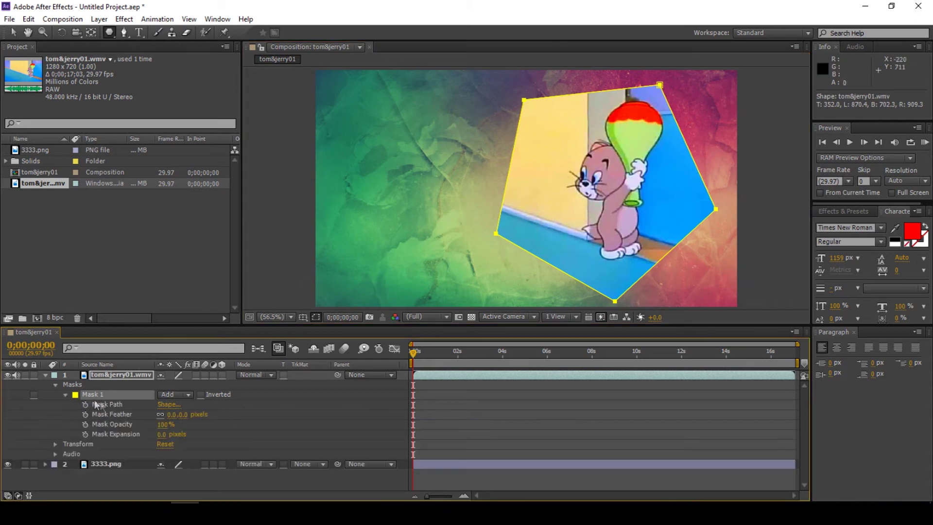
left_click(65, 395)
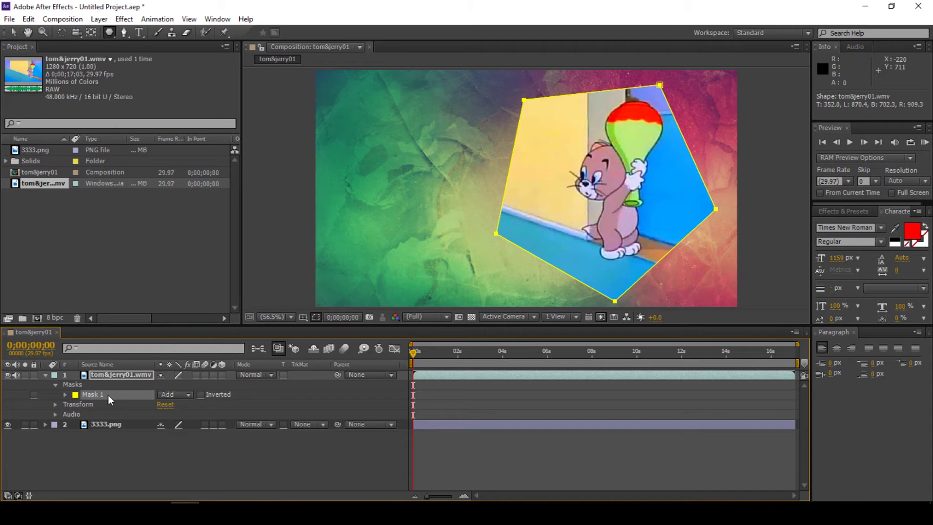
key("Delete")
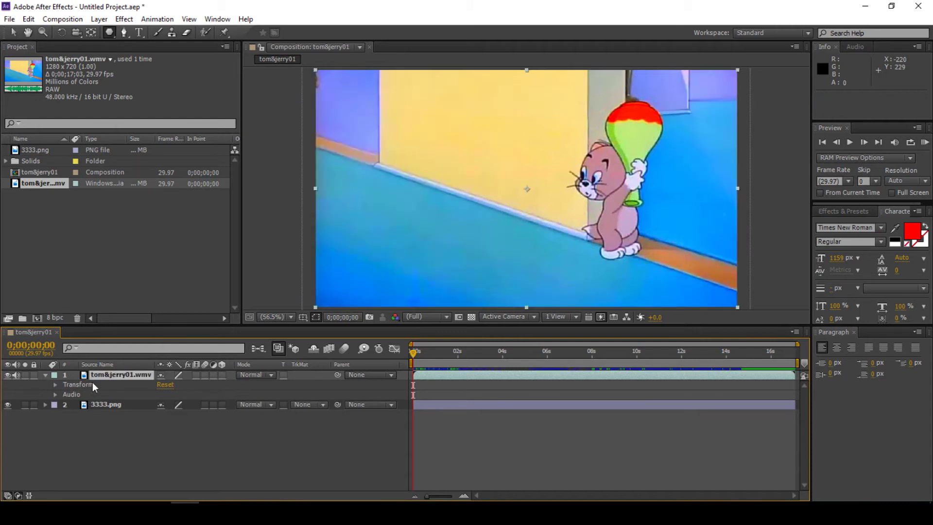
Trace a closed pen mask around Jerry with the Pen tool.
left_click(125, 33)
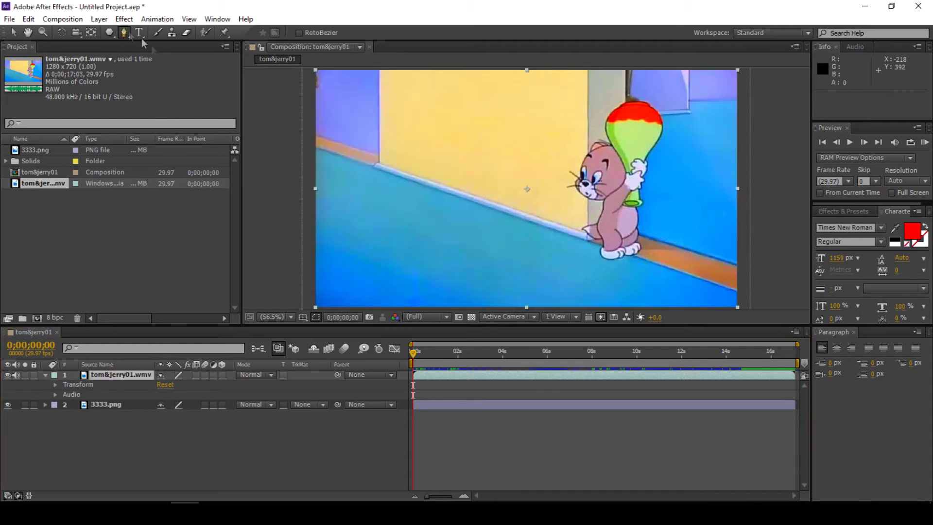
left_click(681, 113)
left_click(636, 83)
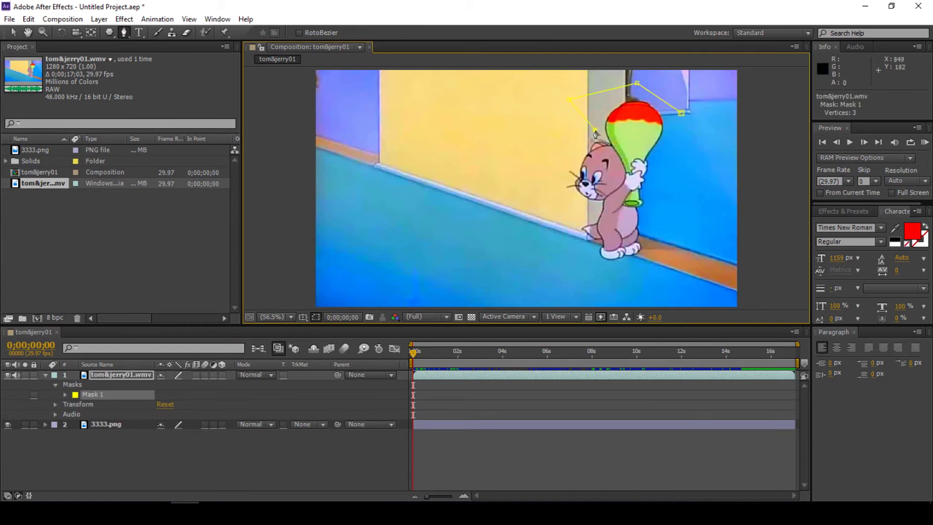
left_click(681, 113)
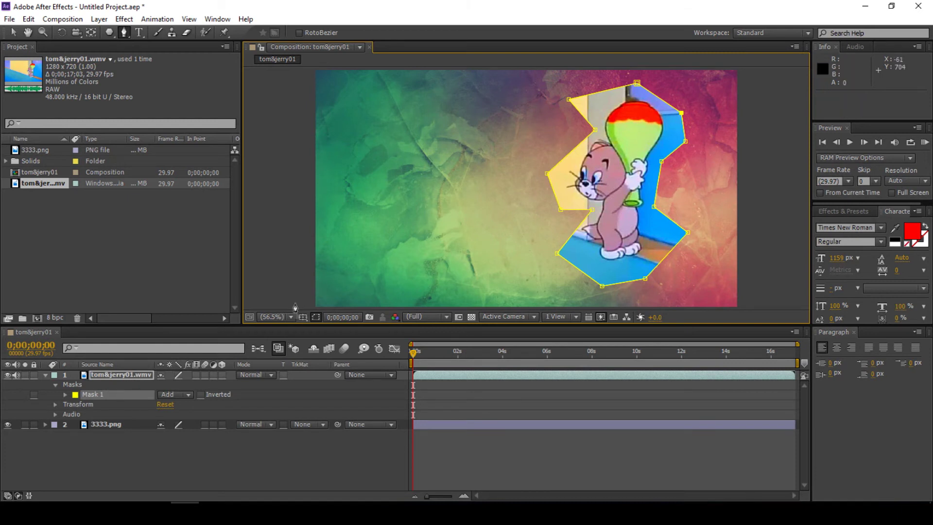
Copy Mask 1 and hide the Tom & Jerry video layer.
left_click(76, 406)
left_click(29, 20)
left_click(53, 88)
left_click(45, 375)
left_click(7, 375)
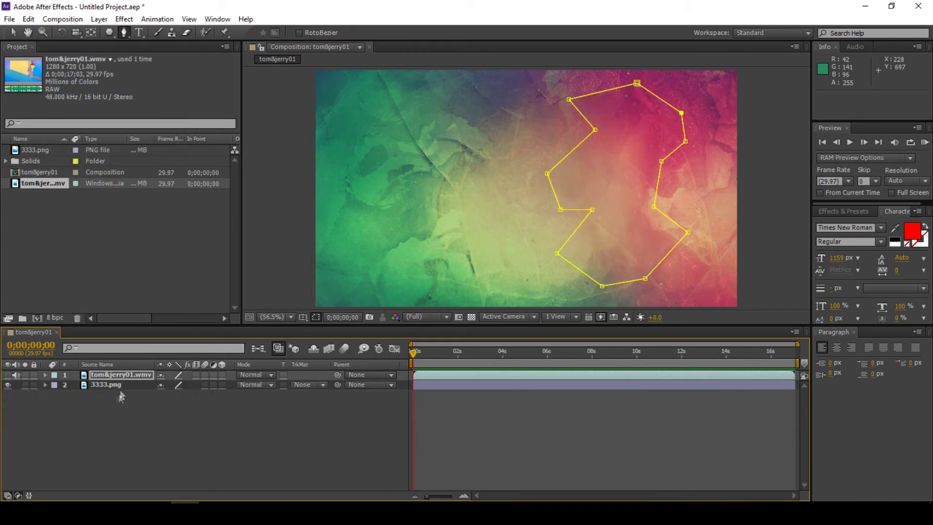
Try pasting Mask 1 onto 3333.png, undo it, then delete the tom&jerry01.wmv layer.
left_click(114, 385)
left_click(30, 19)
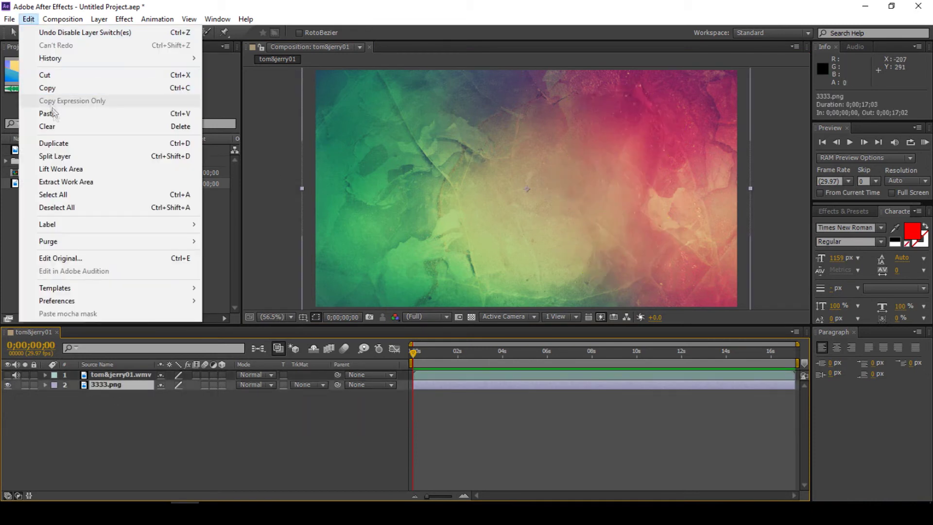
left_click(57, 119)
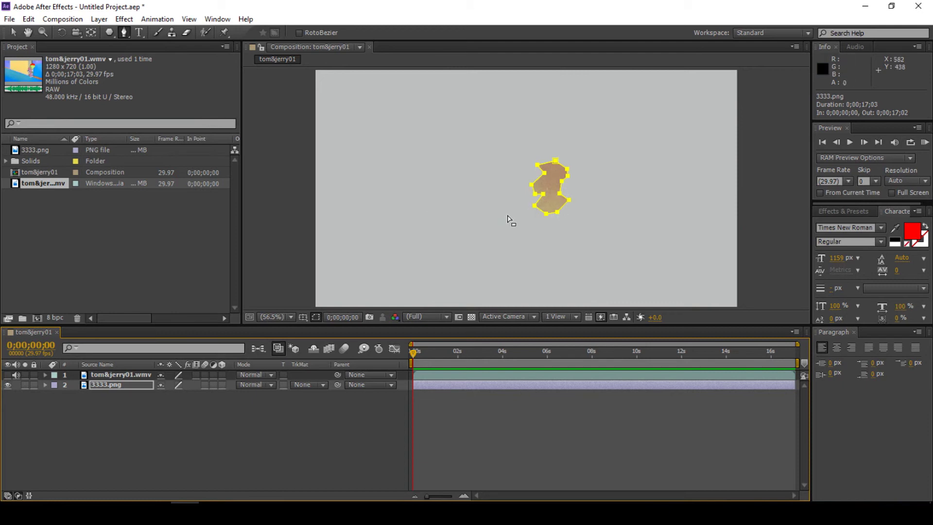
key("ctrl+z")
left_click(138, 375)
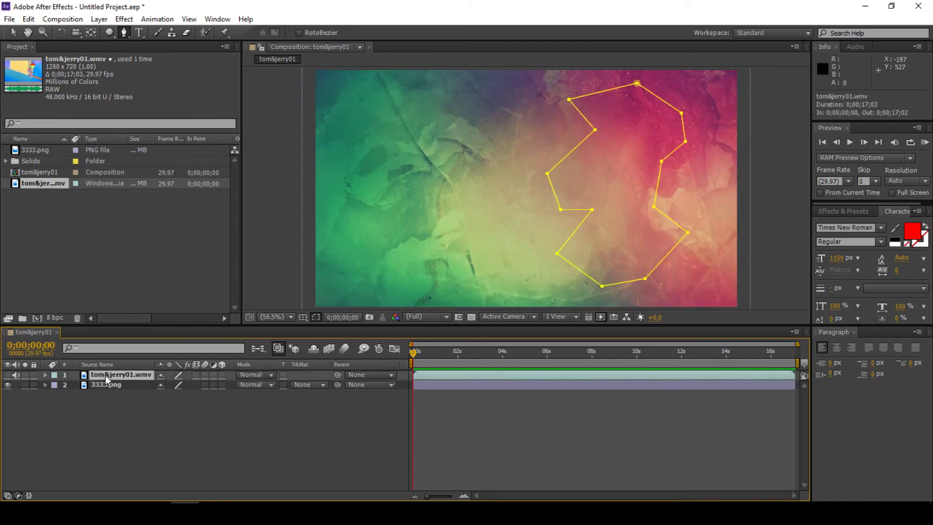
key("Delete")
Draw a green rectangle across the frame centre, then a large star overlapping it.
left_click_drag(109, 32, 141, 32)
left_click_drag(391, 140, 646, 240)
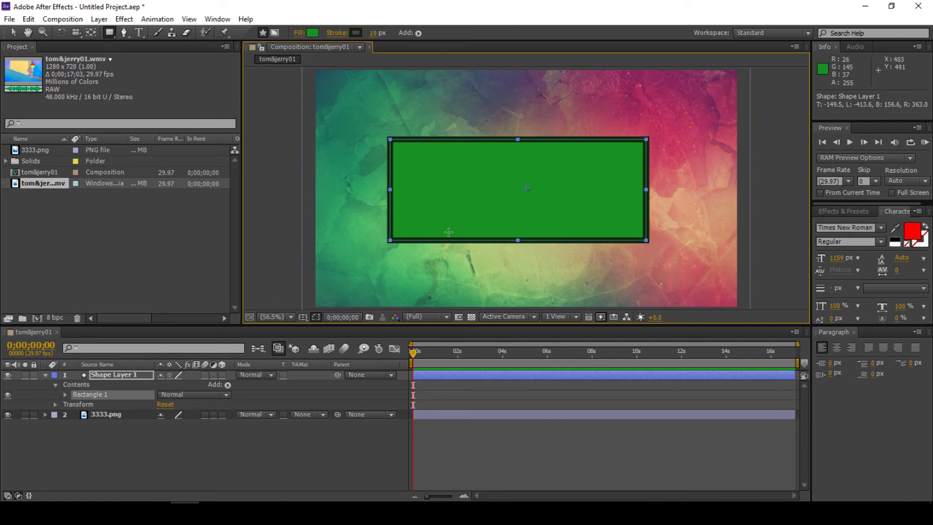
left_click_drag(115, 39, 153, 84)
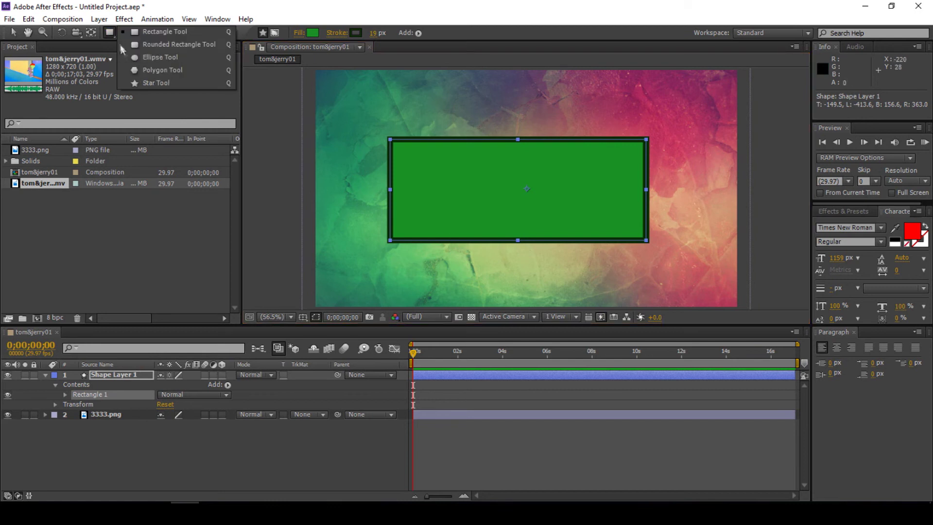
mouse_move(512, 185)
left_mouse_down()
mouse_move(524, 217)
mouse_move(565, 122)
left_mouse_up()
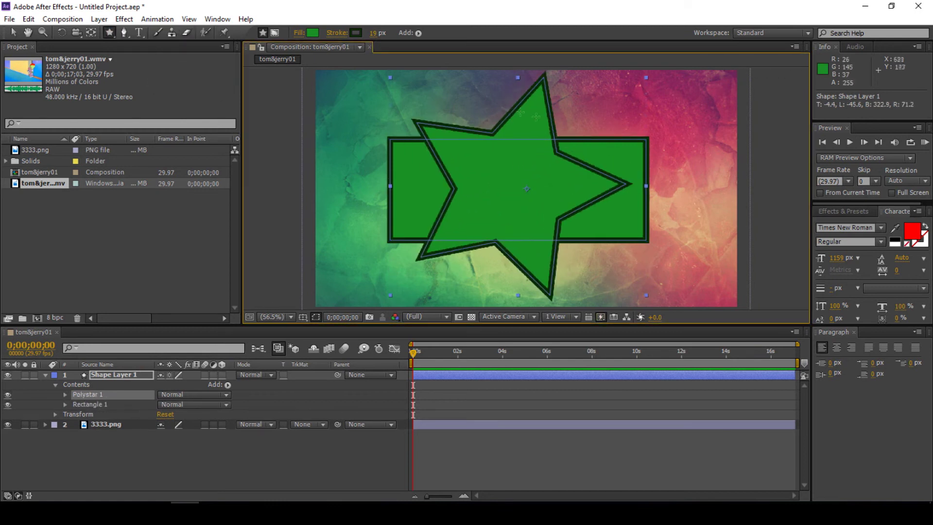
left_click_drag(109, 32, 141, 59)
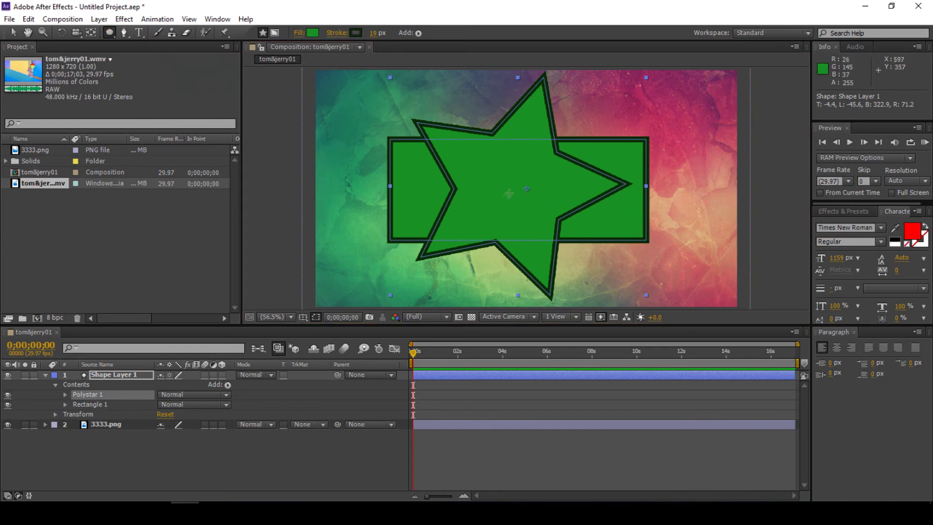
Enable Tool Creates Mask and drag an oval Mask 1 over the star and rectangle.
left_click(275, 33)
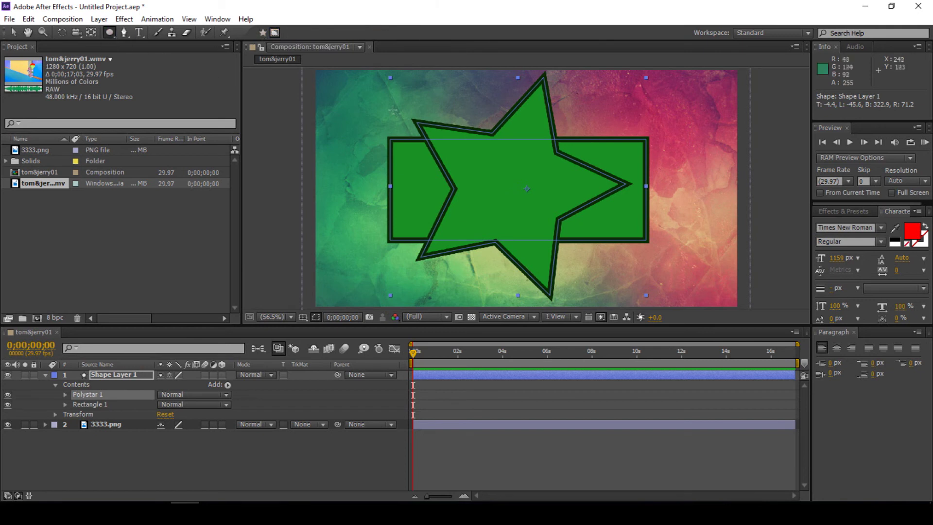
mouse_move(368, 86)
left_mouse_down()
mouse_move(684, 269)
mouse_move(513, 286)
mouse_move(525, 294)
left_mouse_up()
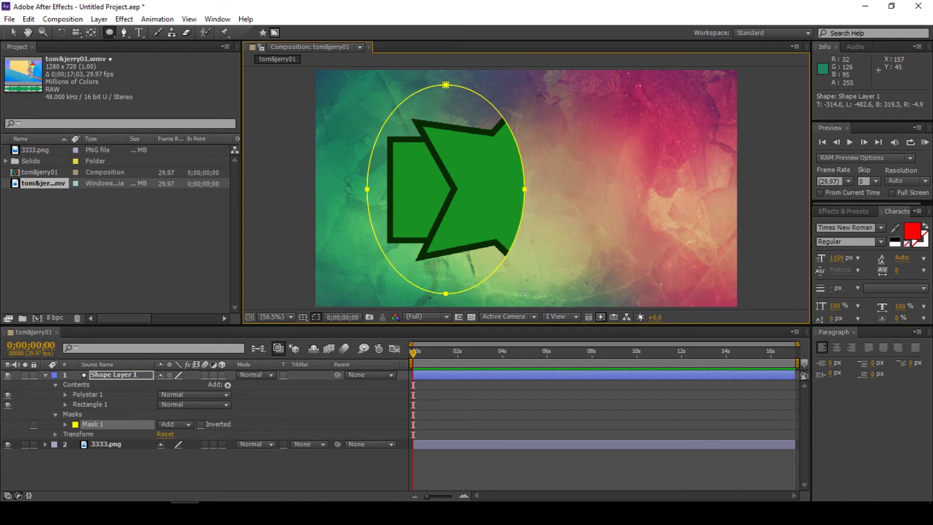